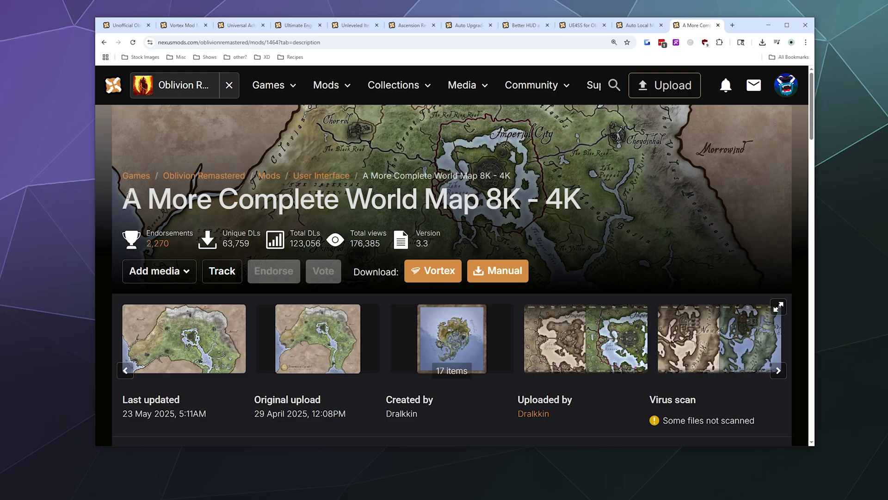
Step: Look over the A More Complete World Map 8K - 4K mod page and preview its first gallery image full size
drag(123, 199, 601, 196)
click(600, 196)
scroll(172, 189, down, 3)
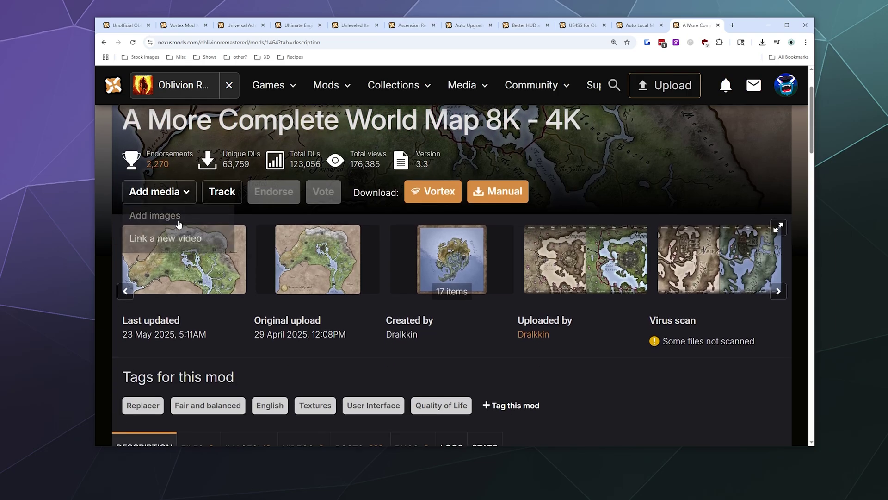
click(217, 270)
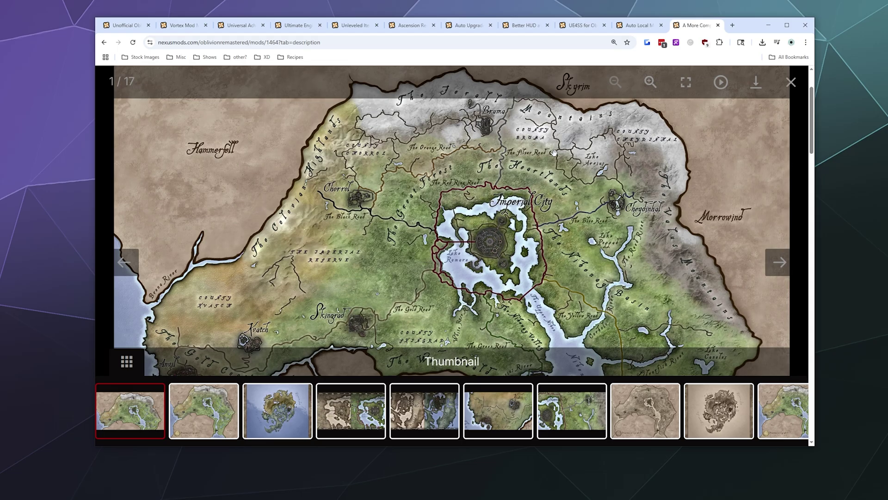
click(791, 82)
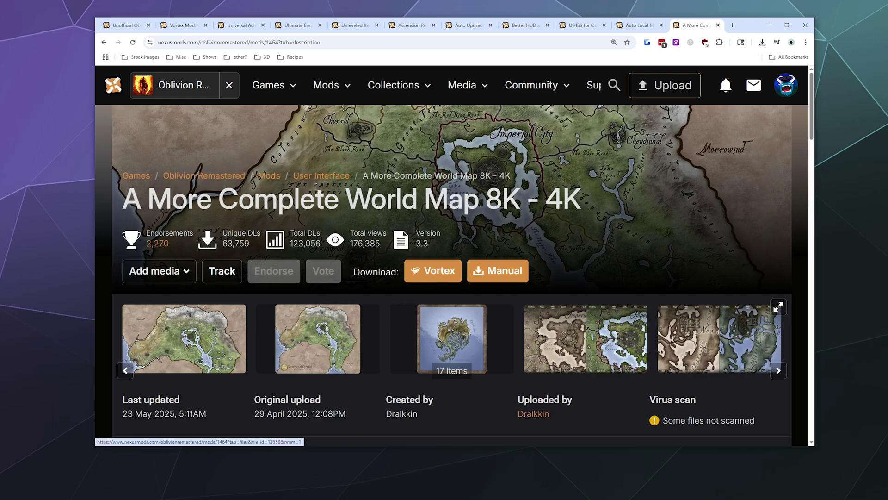
Step: Download the latest version of the Vortex mod manager from its Nexus Mods page
click(181, 25)
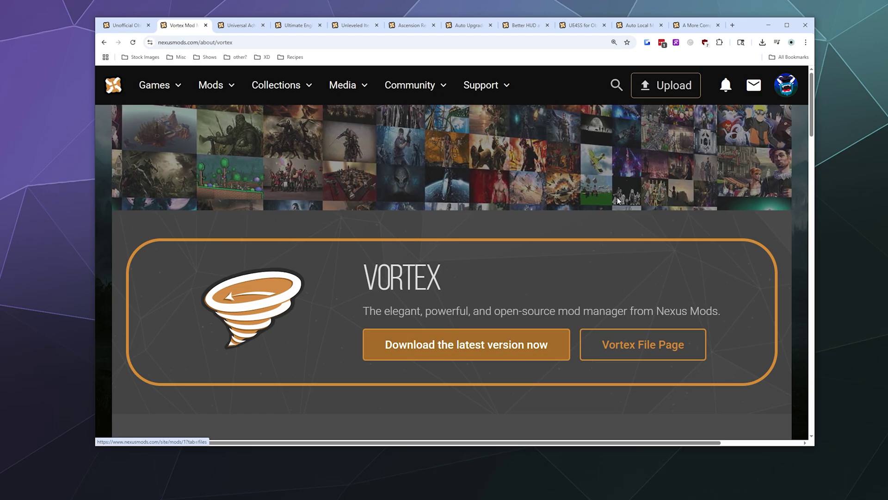
click(476, 348)
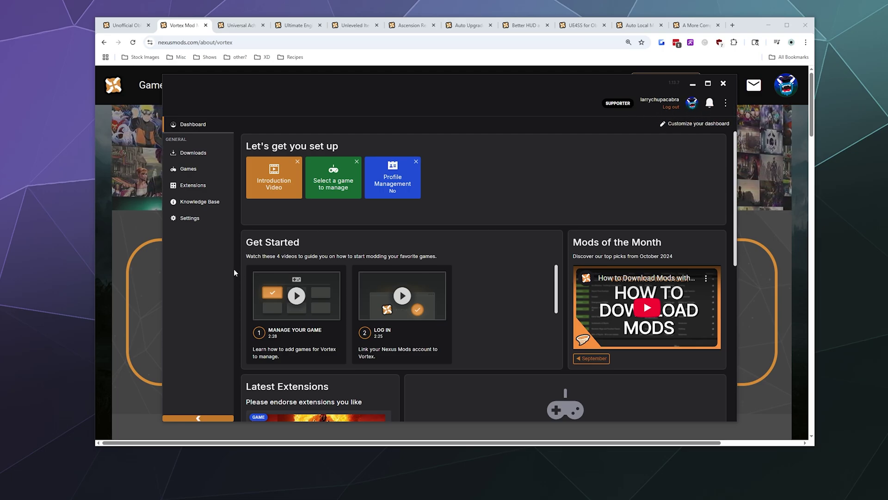
Step: Switch to Vortex, search the games for "obli" and set Oblivion Remastered as a managed game
click(196, 170)
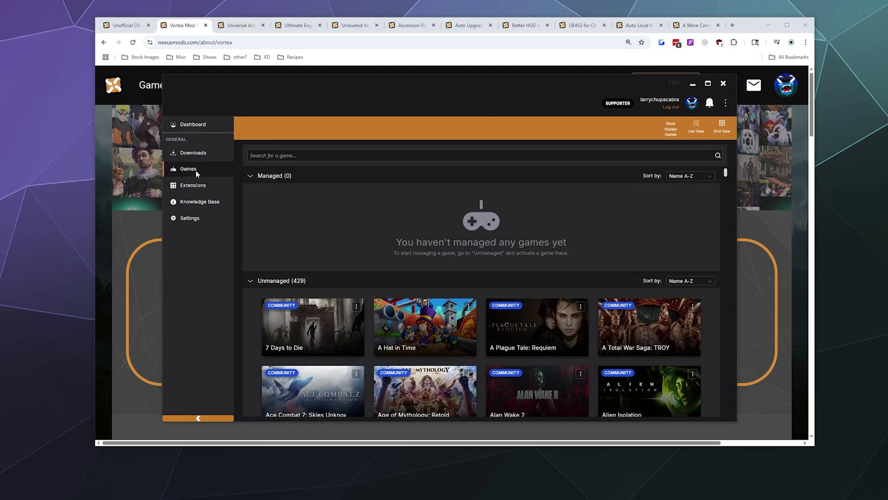
click(320, 154)
text(obli)
mouse_move(444, 247)
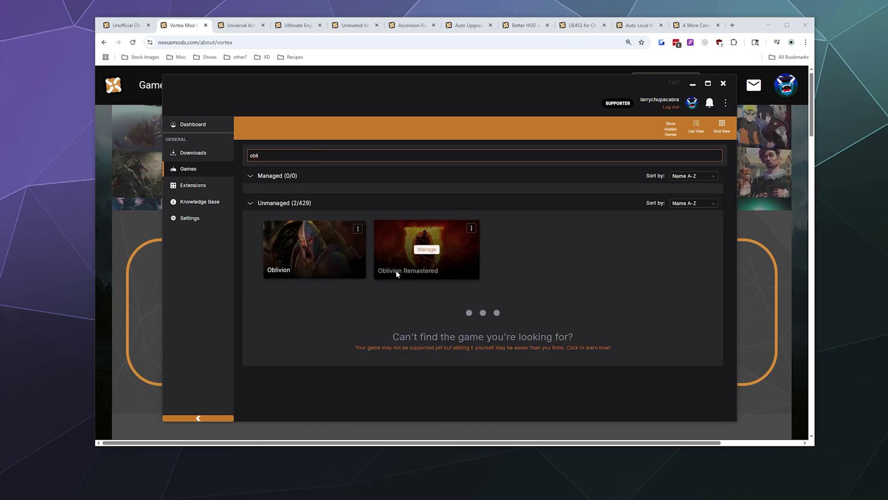
mouse_move(310, 270)
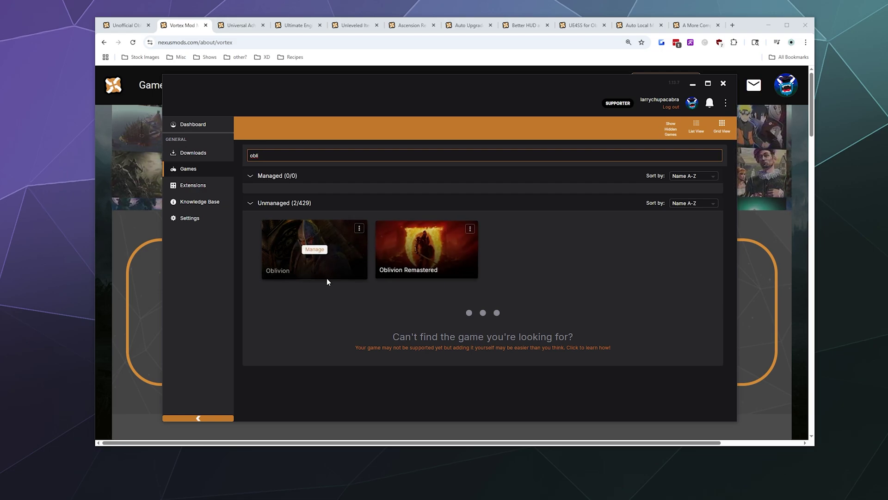
mouse_move(409, 252)
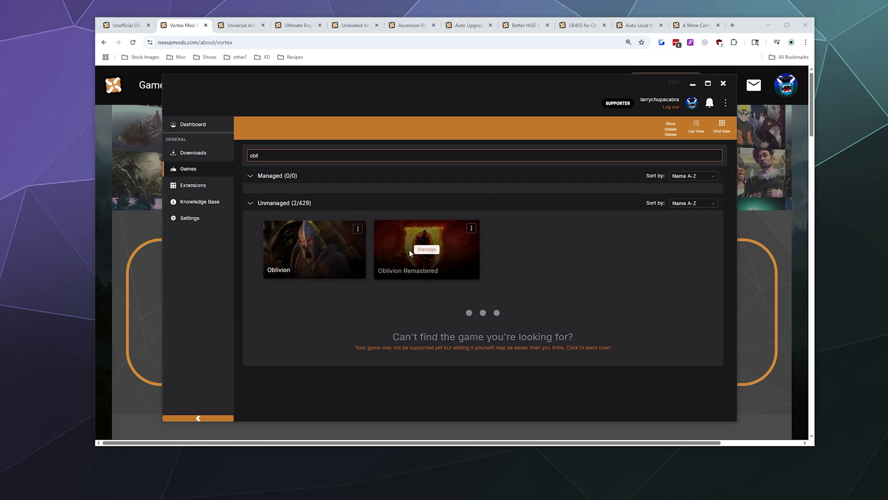
click(433, 249)
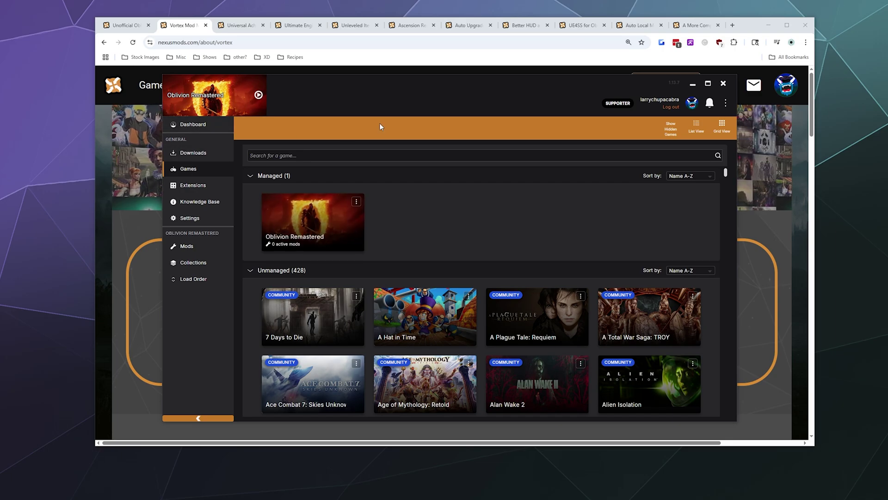
Step: Return to the A More Complete World Map page in the browser and look over its main files
click(148, 254)
click(694, 26)
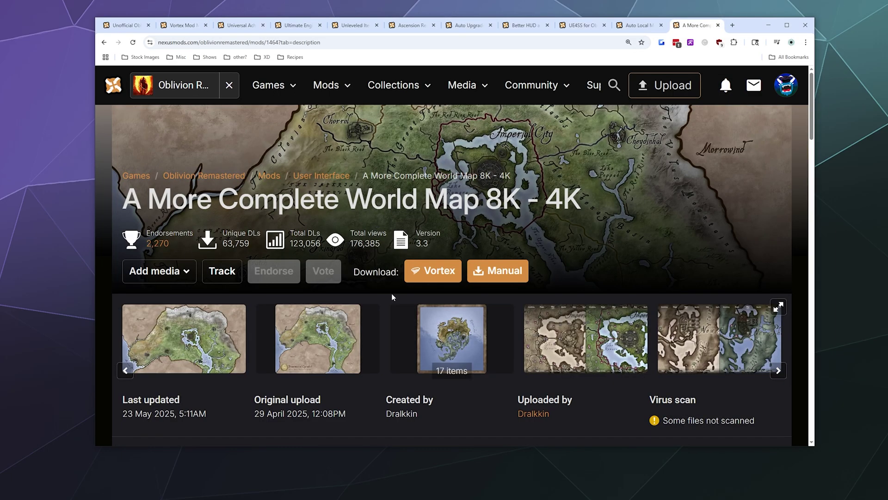
scroll(228, 348, down, 6)
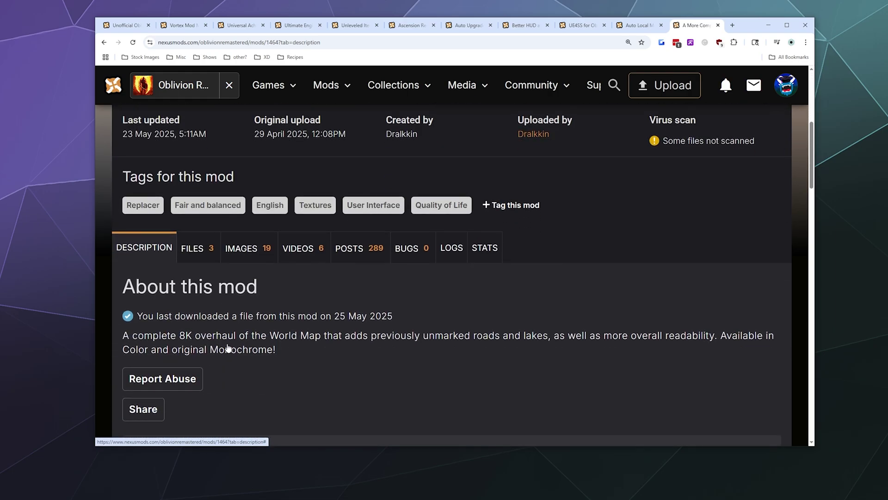
click(197, 249)
scroll(343, 275, down, 5)
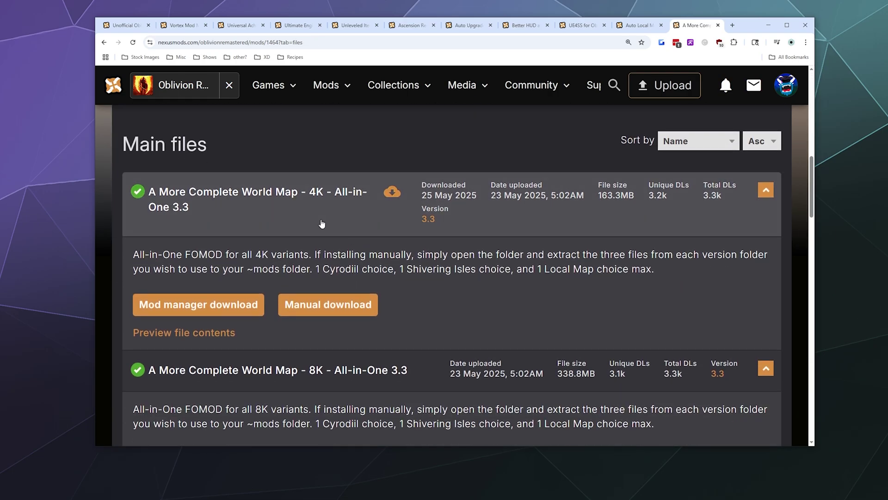
scroll(165, 251, up, 5)
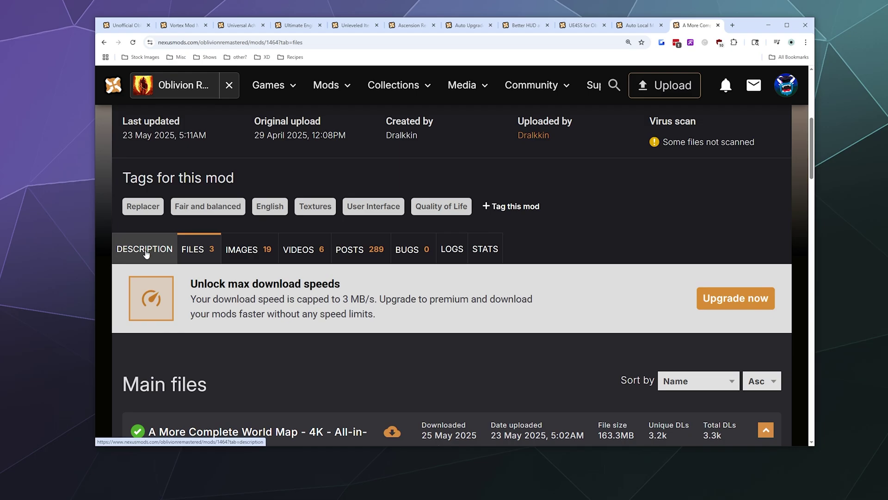
Step: Read the mod's description and highlight its Manual Installation instructions
click(148, 249)
scroll(327, 215, down, 5)
scroll(327, 231, down, 7)
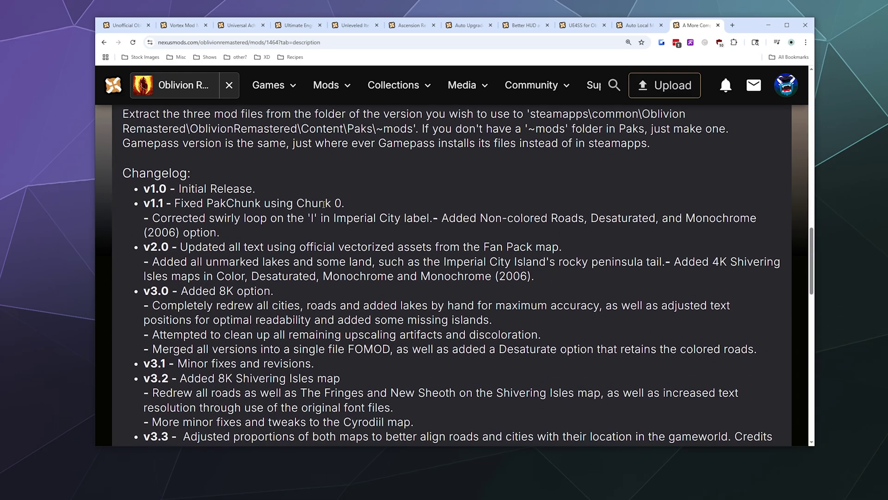
scroll(156, 293, up, 4)
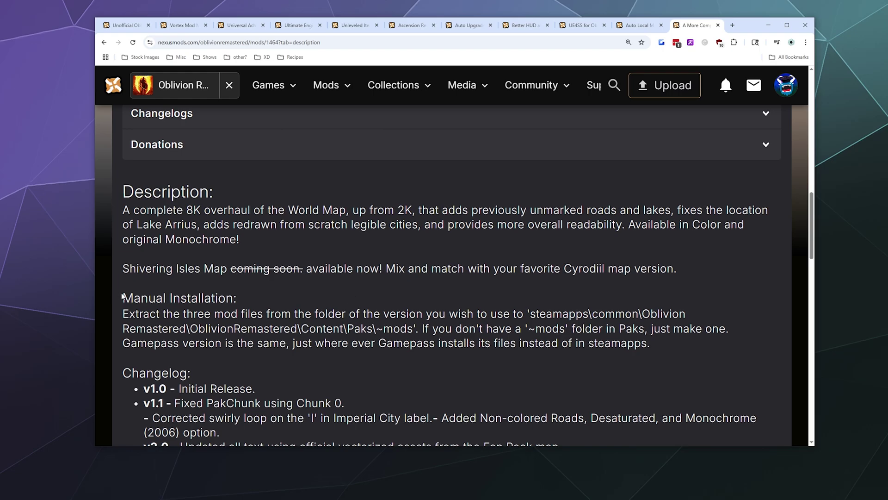
drag(123, 295, 720, 346)
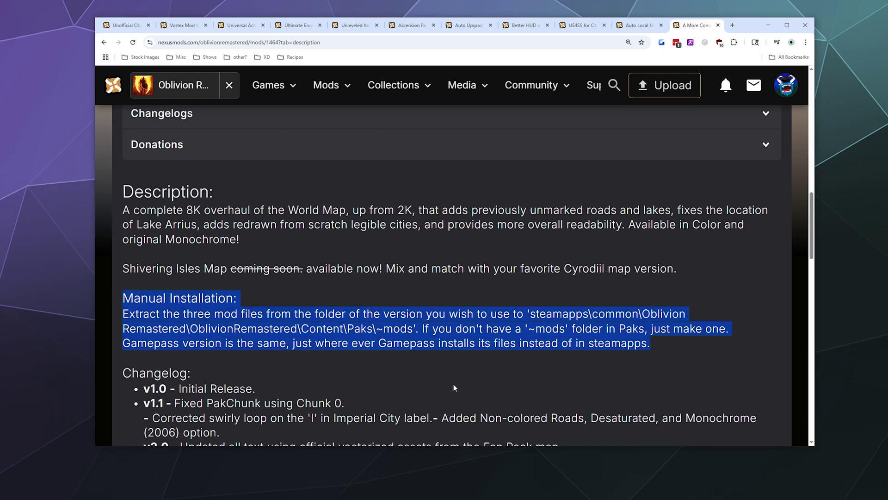
scroll(452, 387, up, 10)
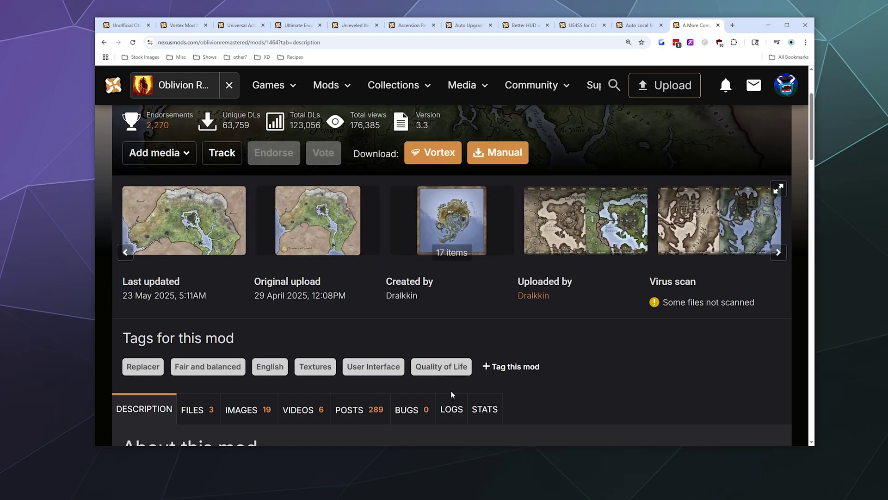
scroll(451, 391, up, 3)
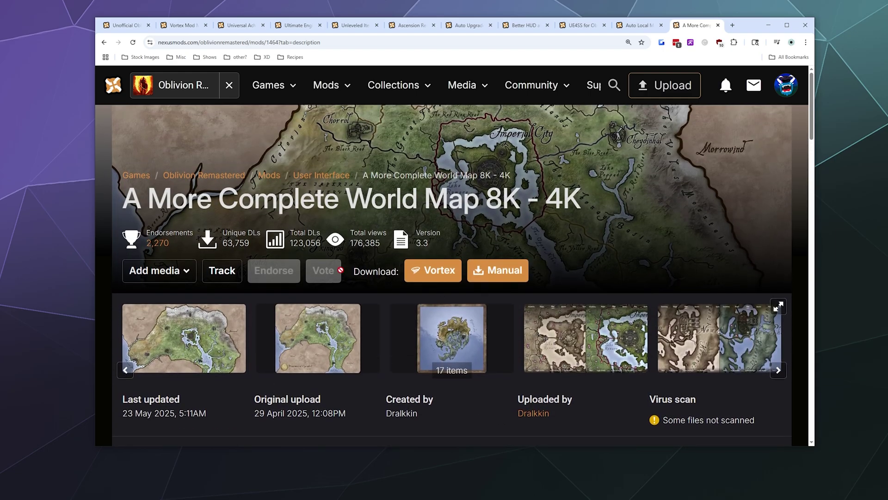
Step: Examine the mod's file list, comparing the 4K and 8K All-in-One 3.3 main files with the miscellaneous and old files
scroll(495, 184, down, 4)
click(192, 360)
scroll(225, 255, down, 5)
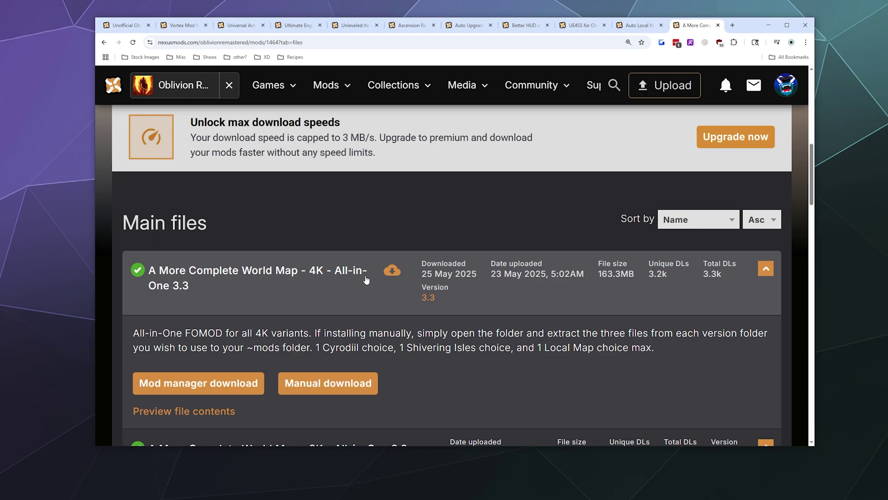
scroll(365, 282, down, 5)
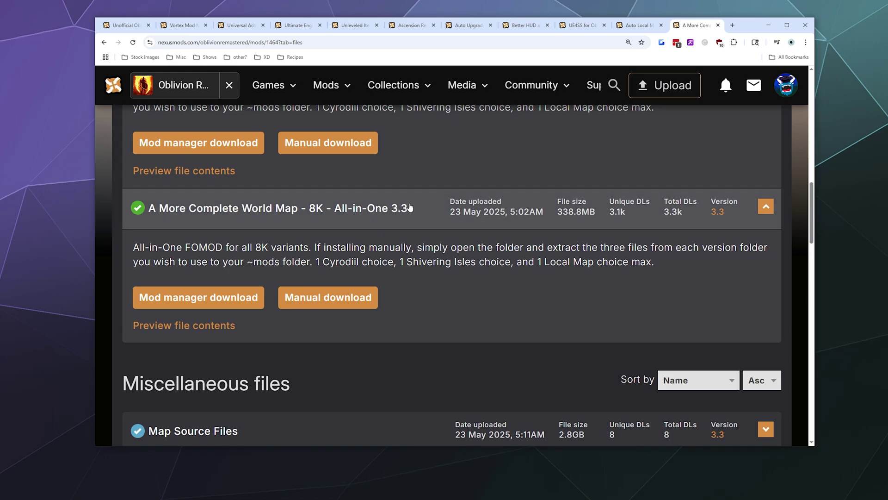
scroll(411, 207, down, 10)
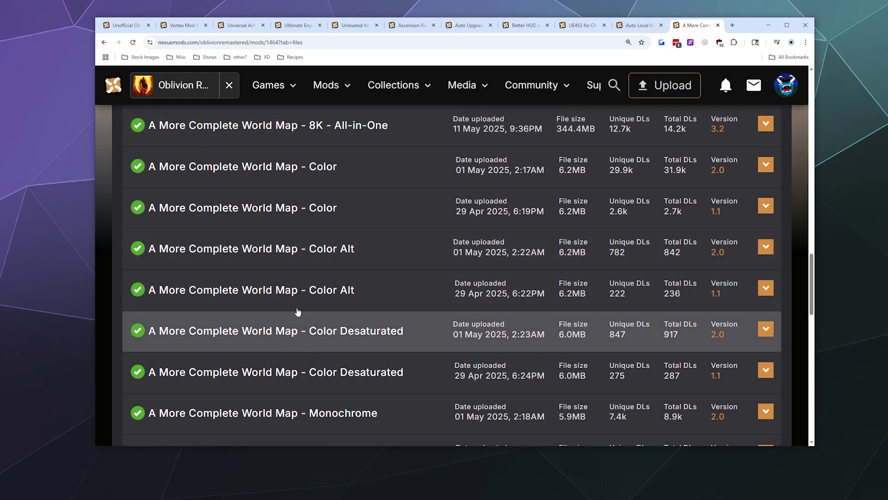
scroll(245, 271, up, 5)
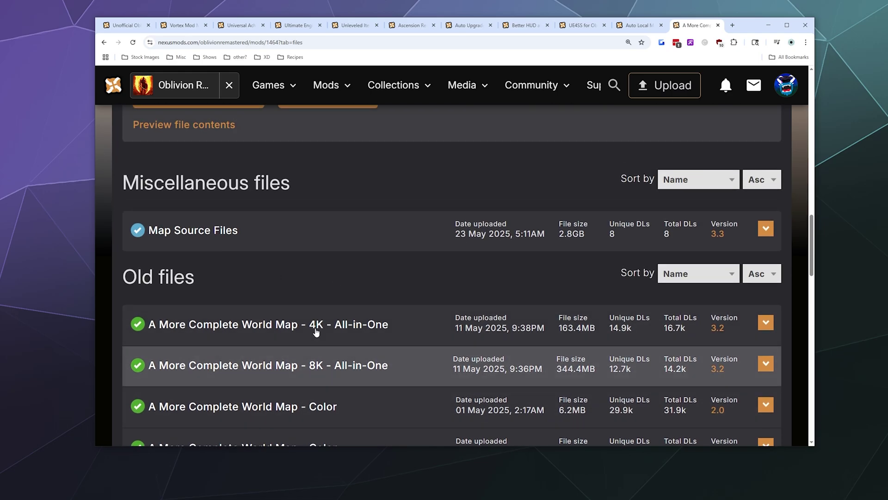
scroll(324, 363, down, 10)
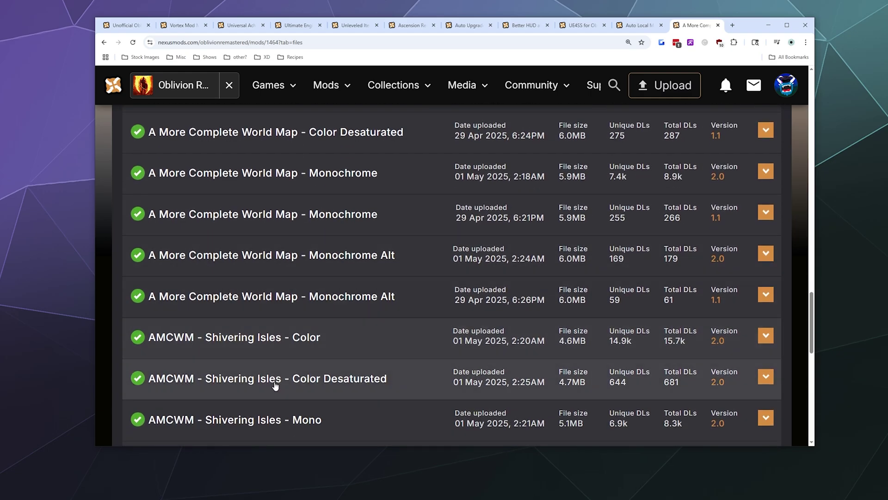
scroll(264, 340, up, 18)
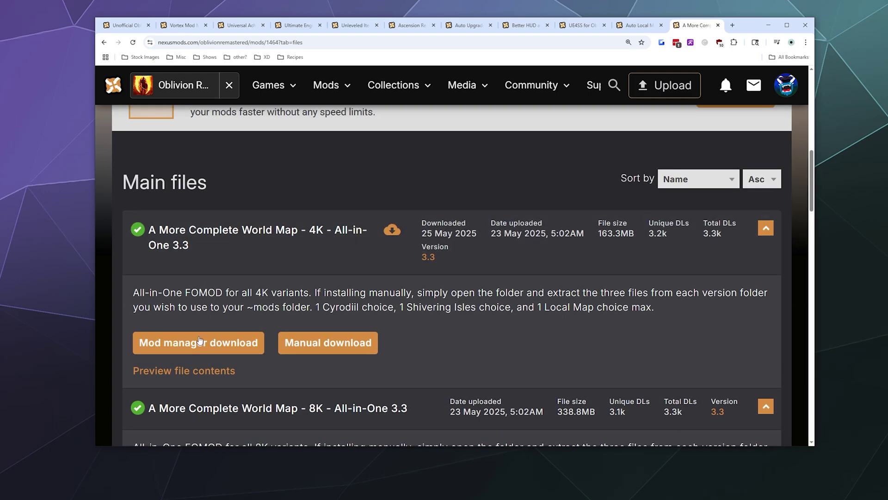
scroll(252, 309, down, 3)
scroll(237, 295, up, 5)
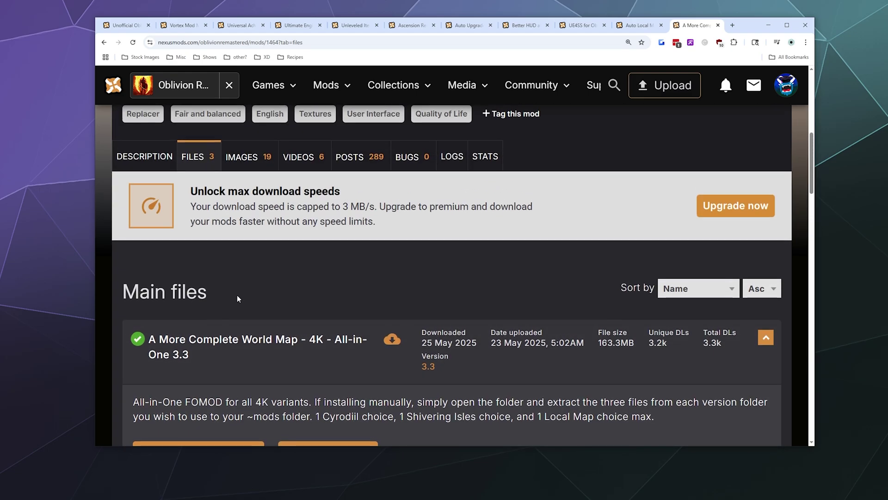
scroll(237, 295, down, 3)
scroll(231, 347, down, 3)
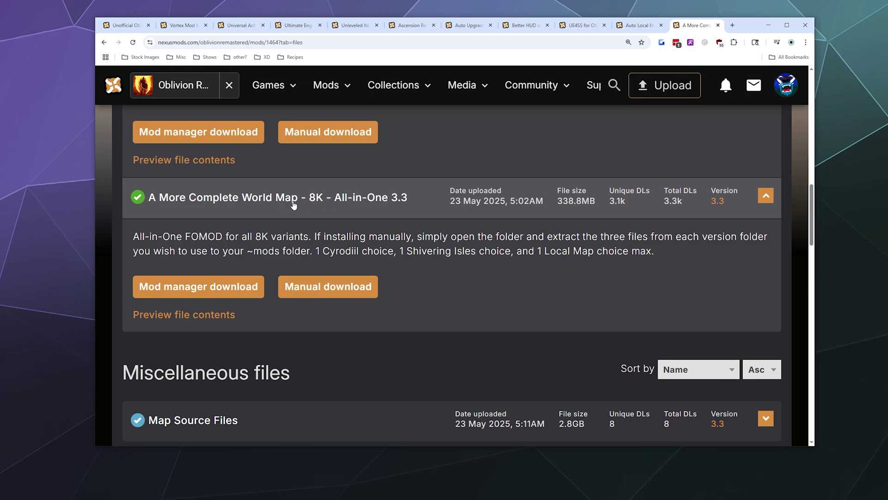
scroll(267, 212, up, 3)
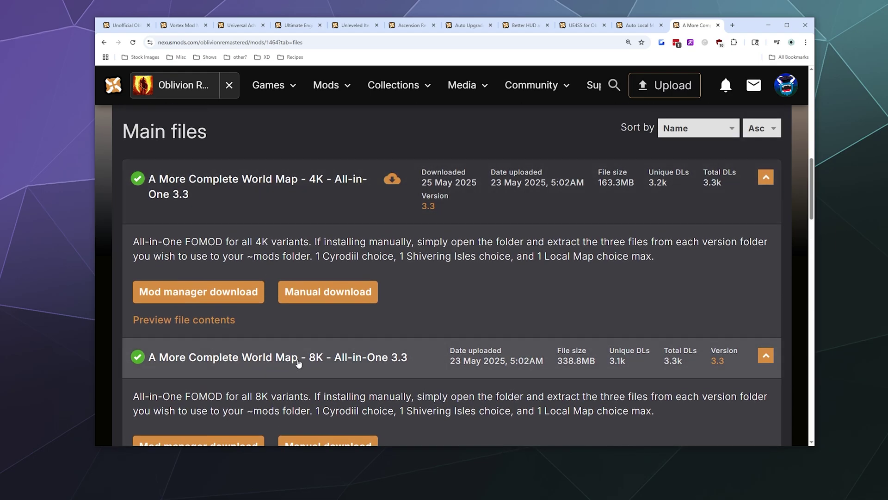
scroll(298, 359, down, 2)
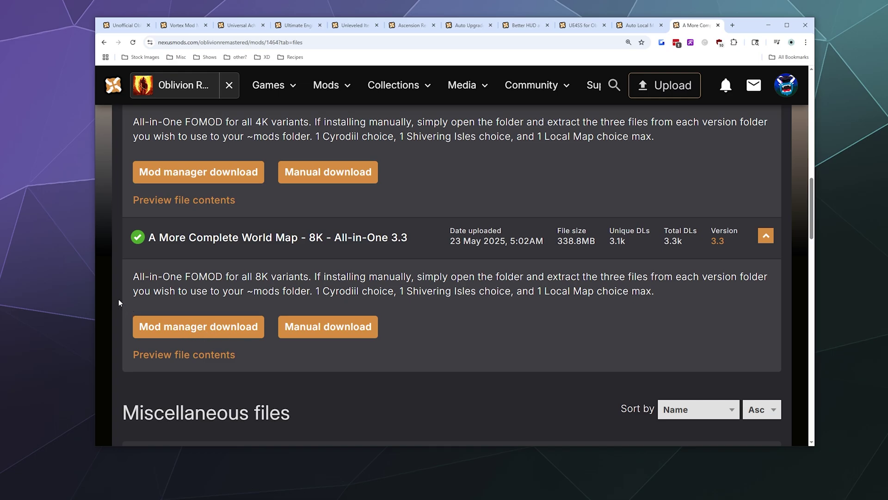
scroll(209, 176, up, 3)
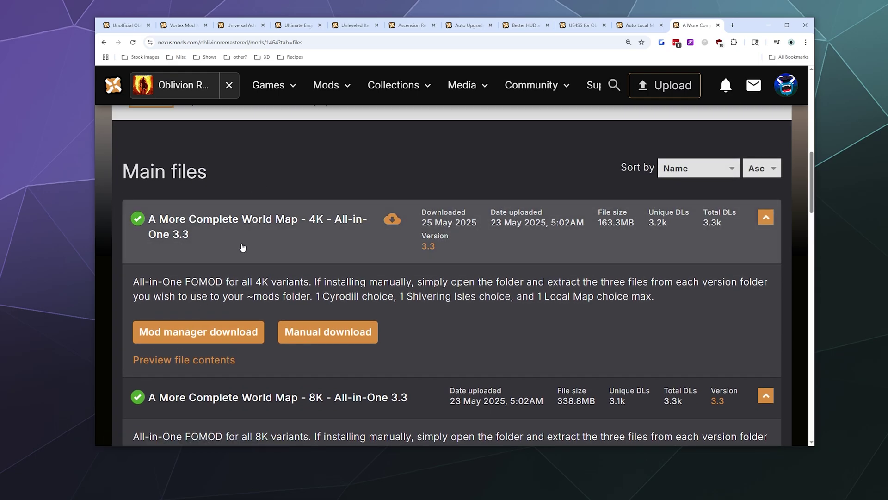
Step: Start the mod manager download of A More Complete World Map - 4K - All-in-One 3.3 and allow the link to open Vortex
click(176, 334)
scroll(420, 197, down, 5)
scroll(420, 197, down, 4)
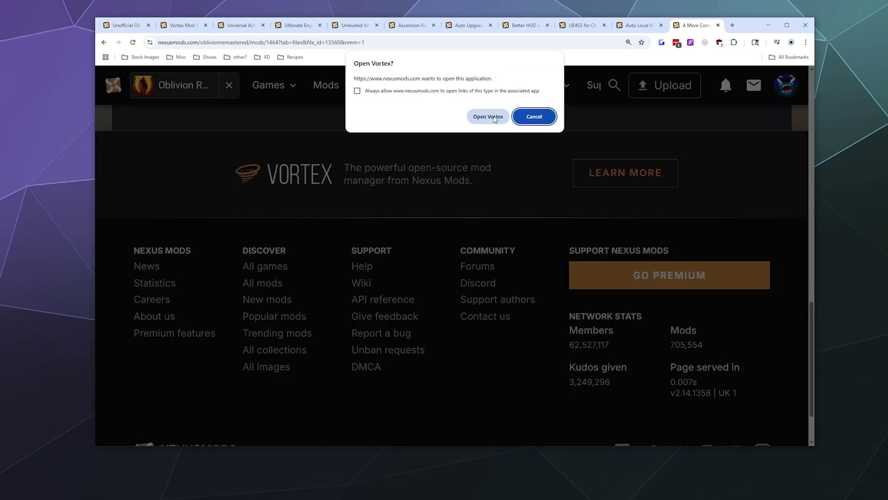
click(487, 116)
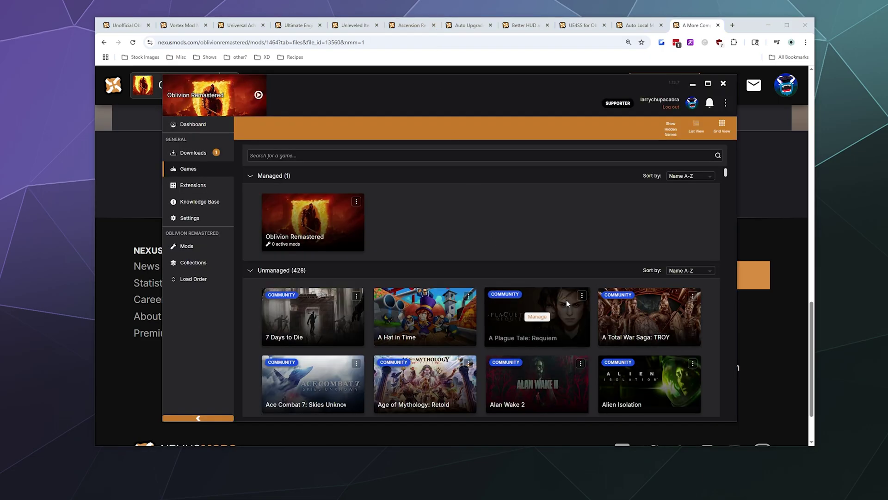
Step: Check the world map mod's download progress and the installed mods list for Oblivion Remastered
click(201, 155)
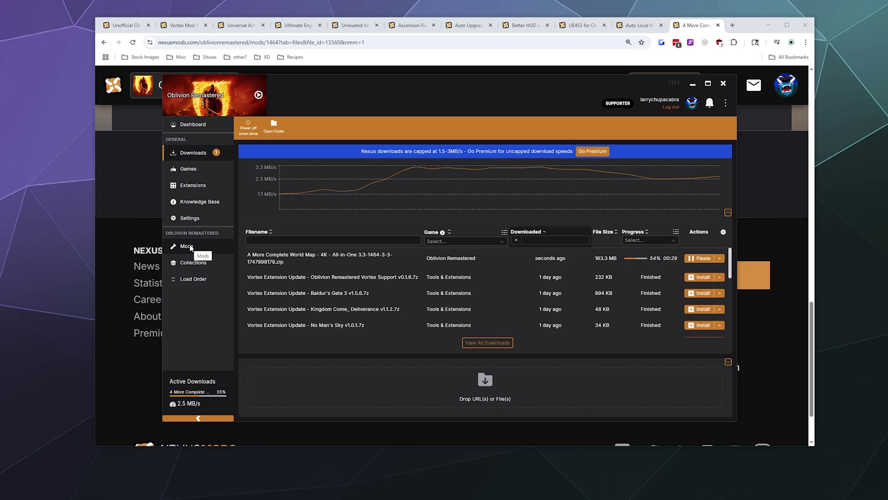
click(190, 247)
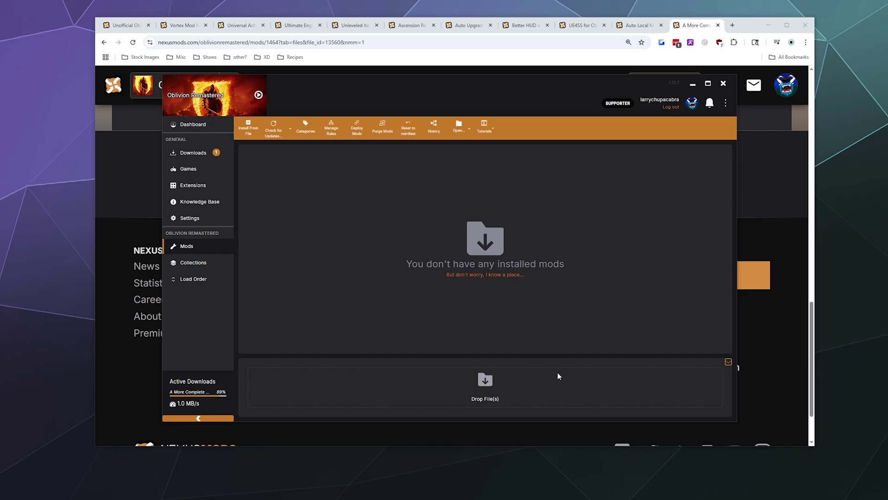
click(204, 152)
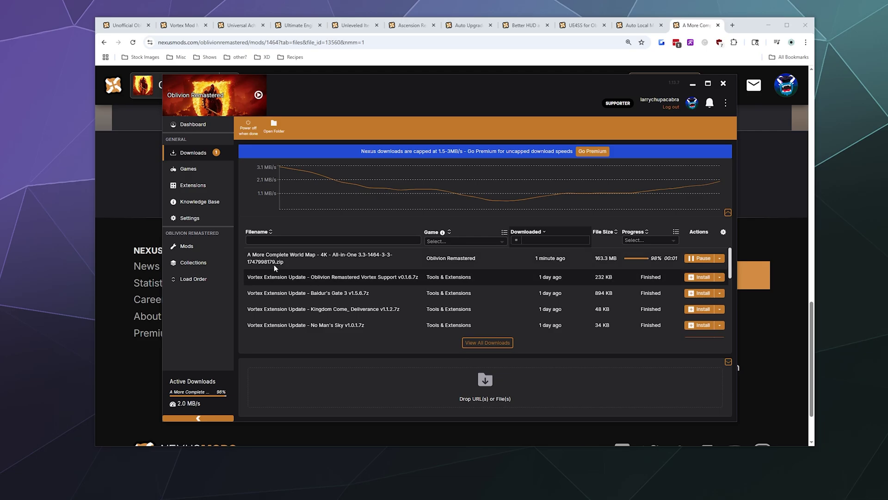
Step: Install the world map mod with the Vortex option, 4K - Color for the Cyrodiil and Shivering Isles maps, and the Light local map
click(213, 247)
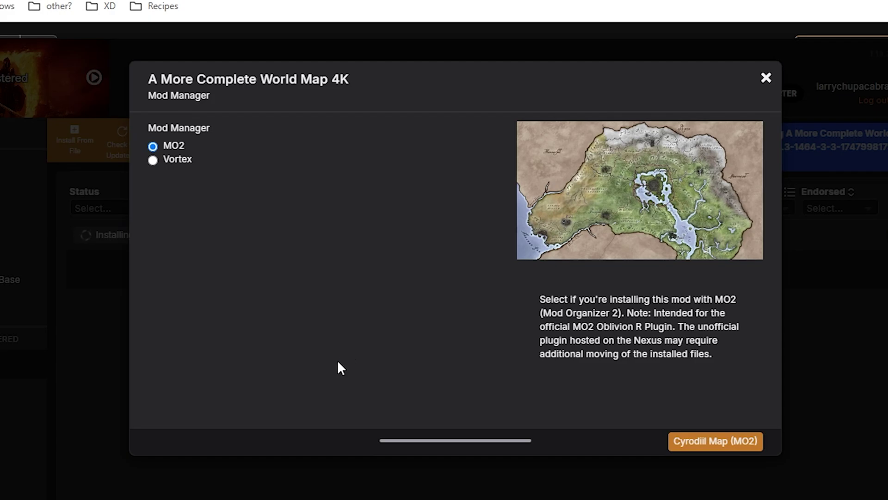
click(152, 160)
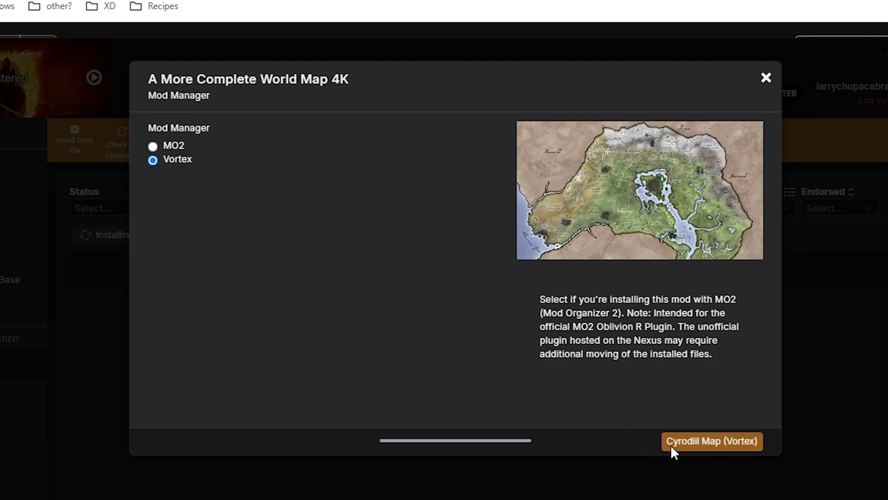
click(736, 442)
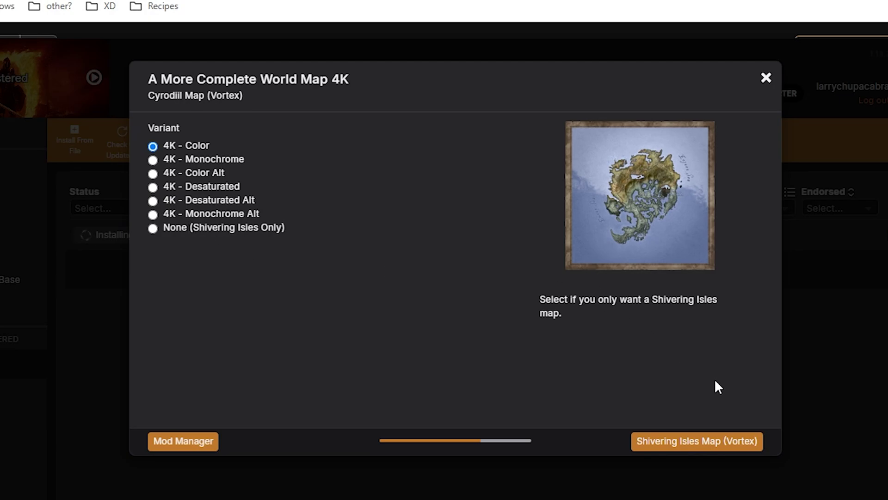
click(700, 440)
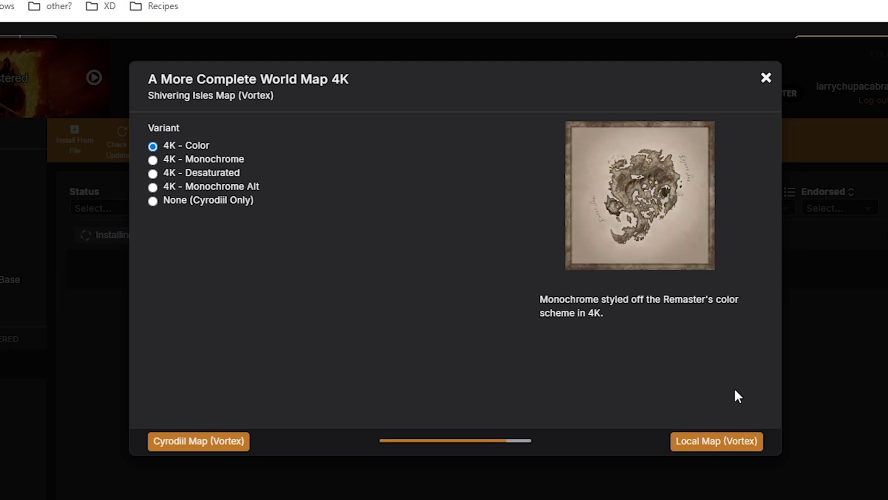
click(725, 442)
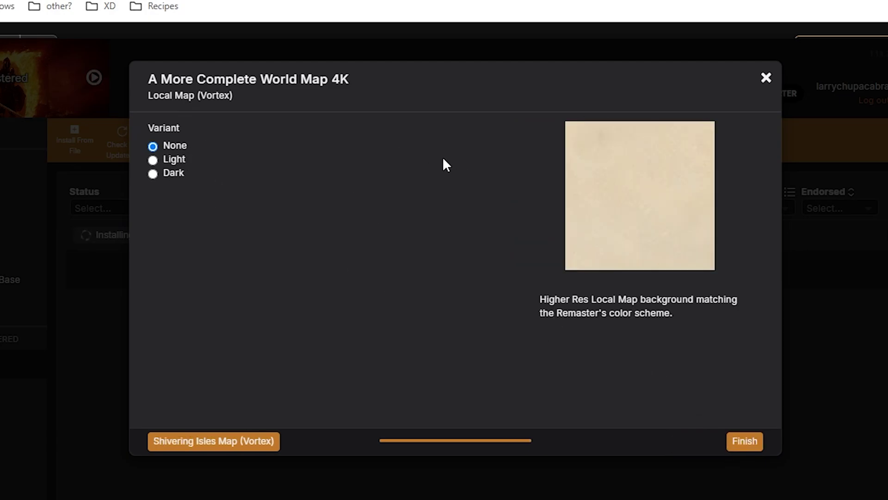
click(173, 160)
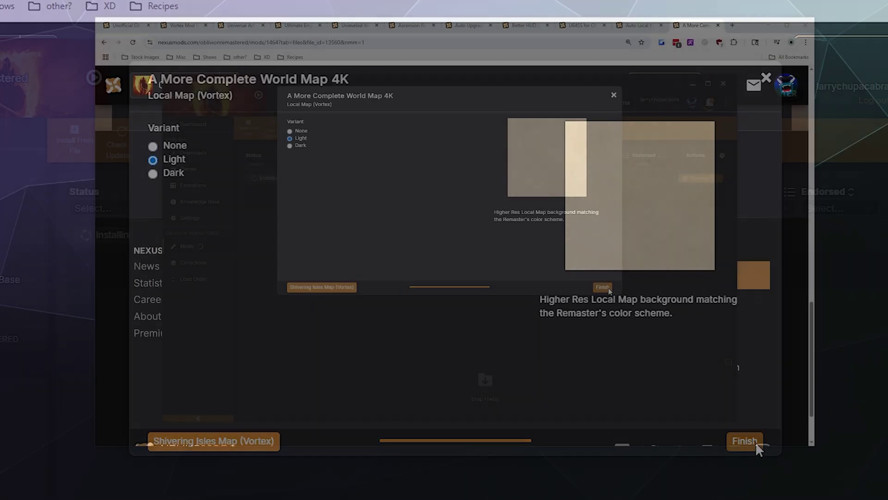
click(745, 441)
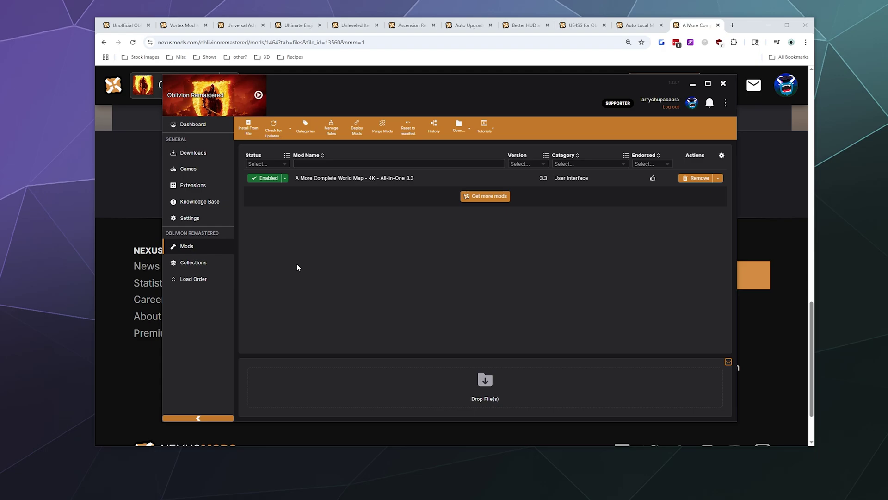
Step: Disable the A More Complete World Map mod and enable it again, and check its list of additional actions
click(286, 179)
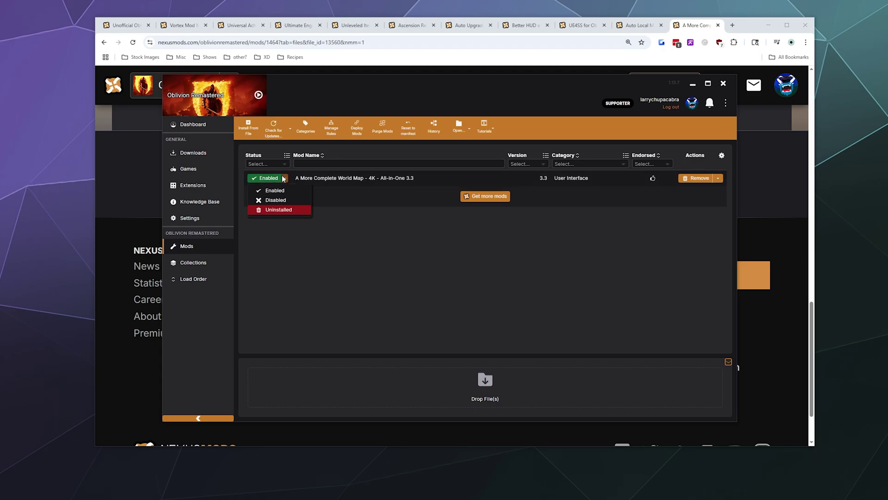
click(276, 200)
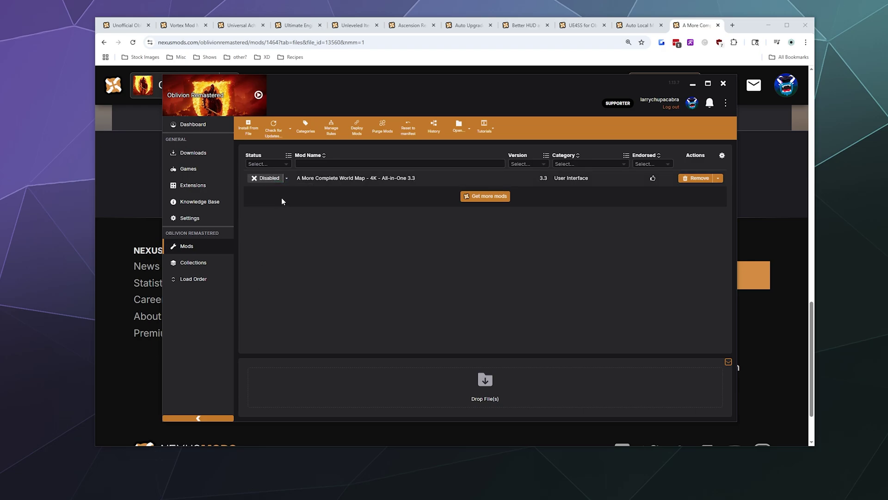
click(286, 178)
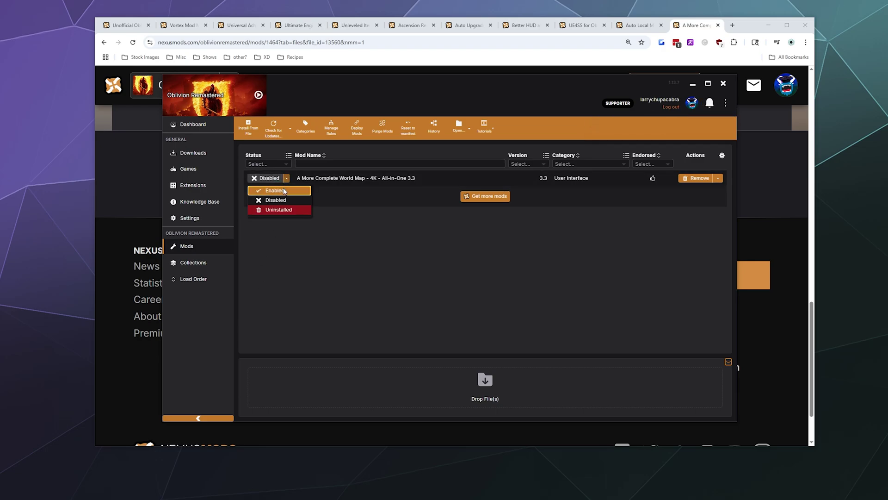
click(284, 191)
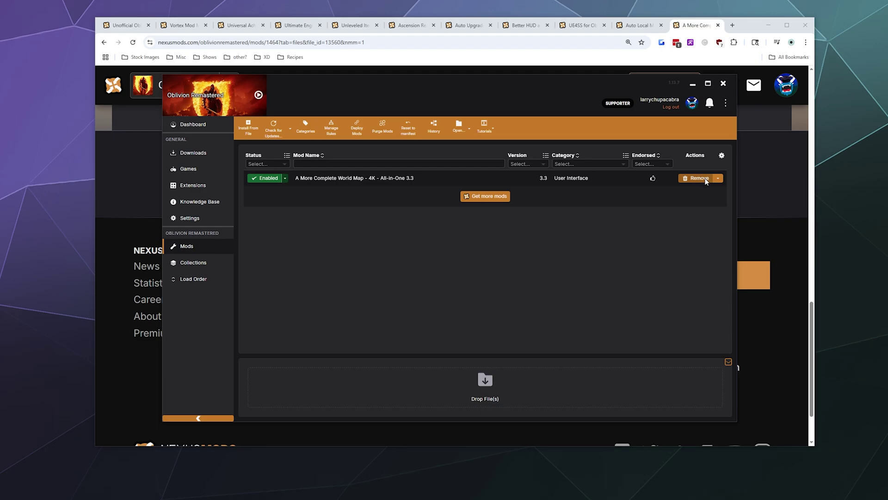
click(718, 178)
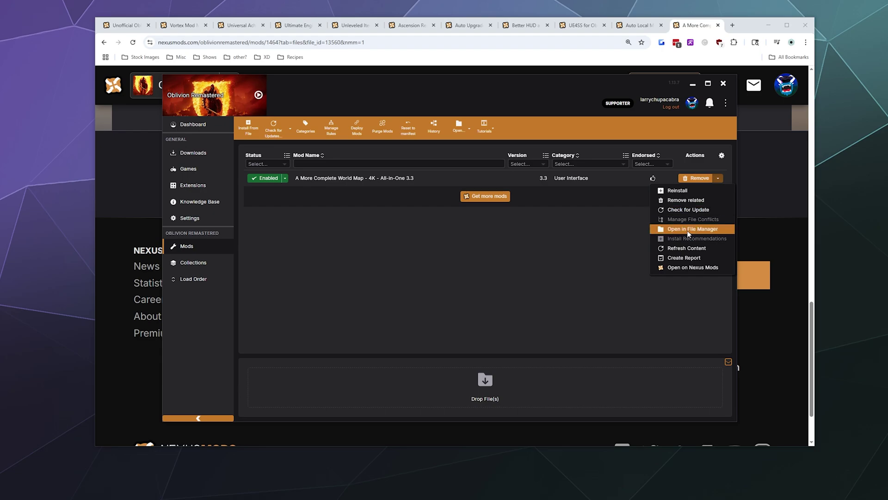
click(443, 298)
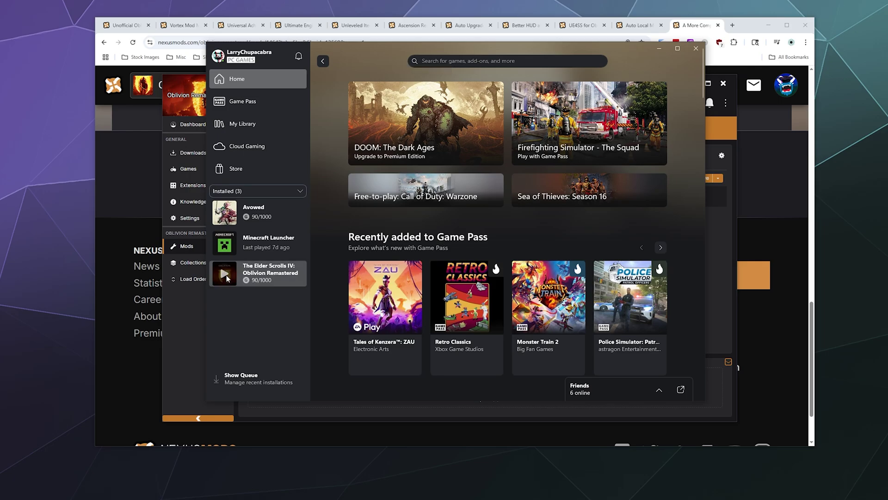
Step: Launch The Elder Scrolls IV: Oblivion Remastered from the Xbox app and open the in-game world map
click(227, 276)
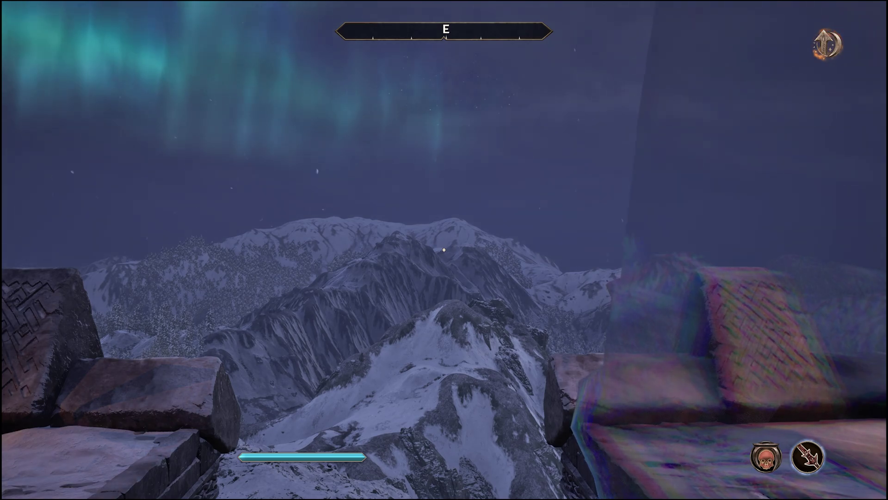
key(m)
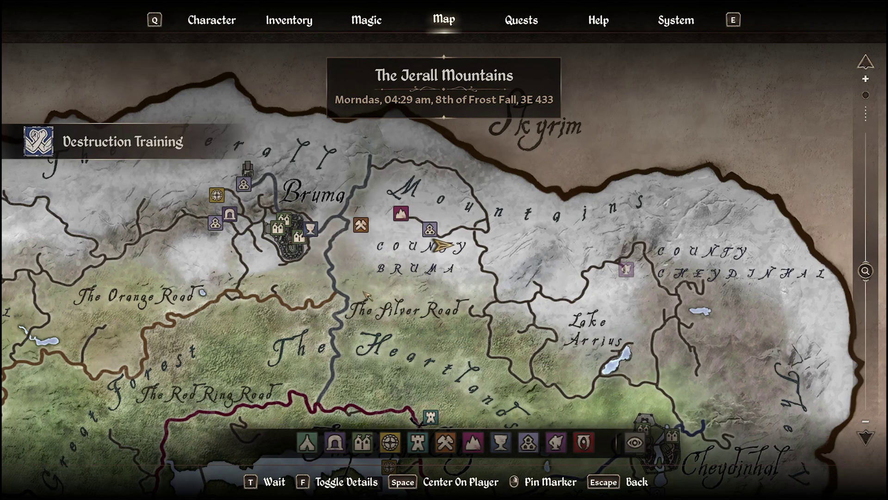
Step: Examine the modded map of Cyrodiil, from the Jerall Mountains and Imperial City to Topal Bay and the Gold Coast, including roads and labels
scroll(511, 192, down, 3)
drag(312, 370, 413, 199)
key(d)
key(s)
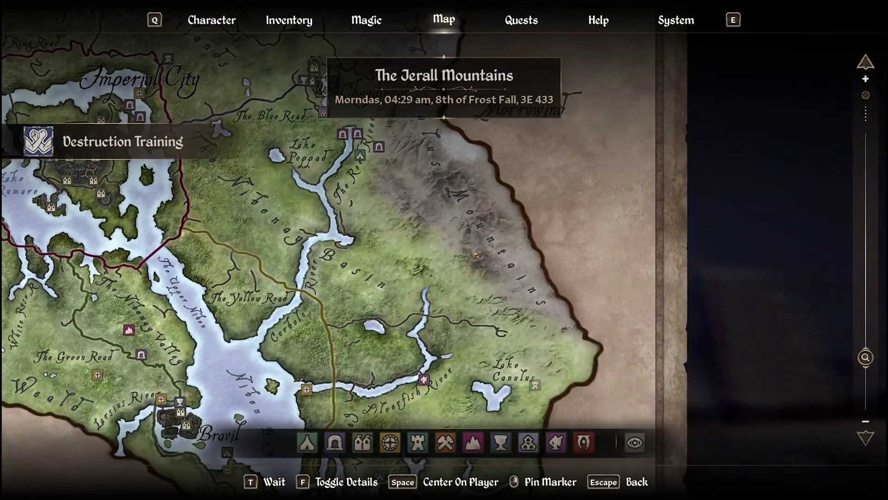
key(a)
key(w)
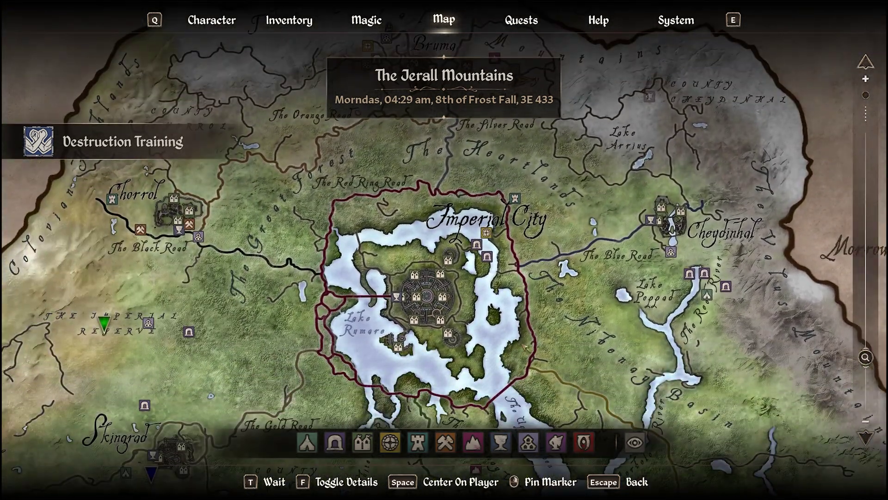
key(s)
key(d)
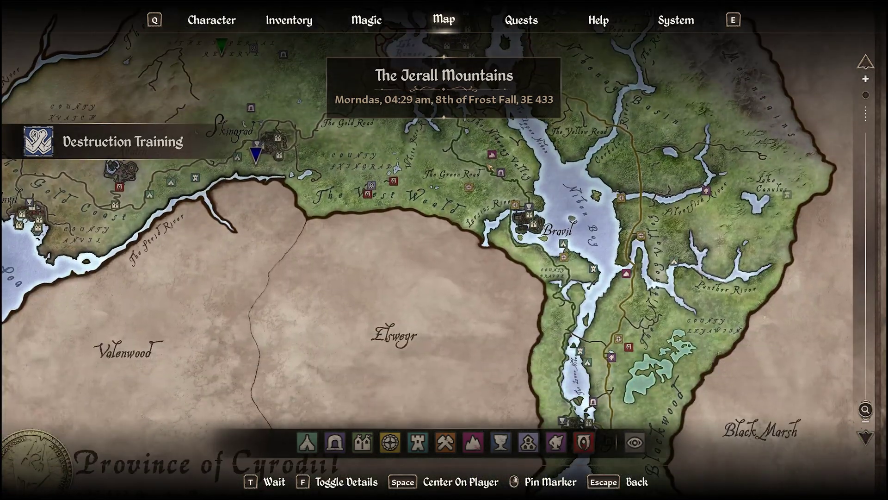
key(s)
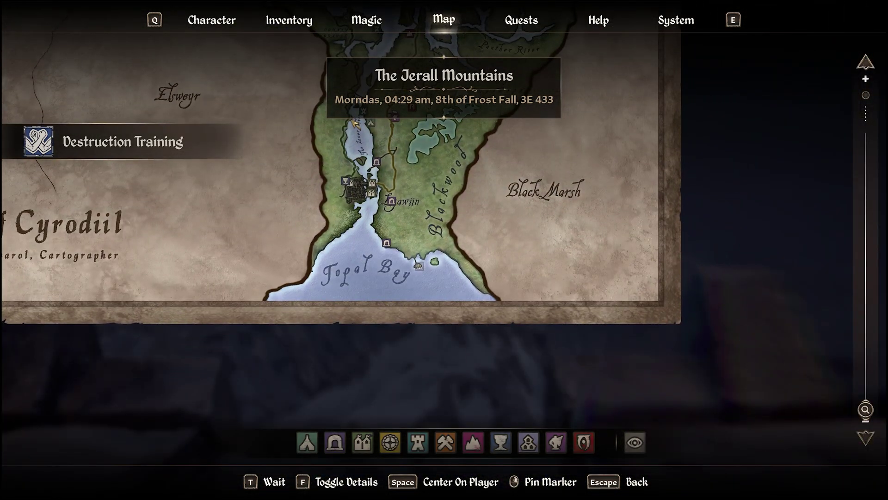
key(a)
key(w)
key(d)
key(w)
key(s)
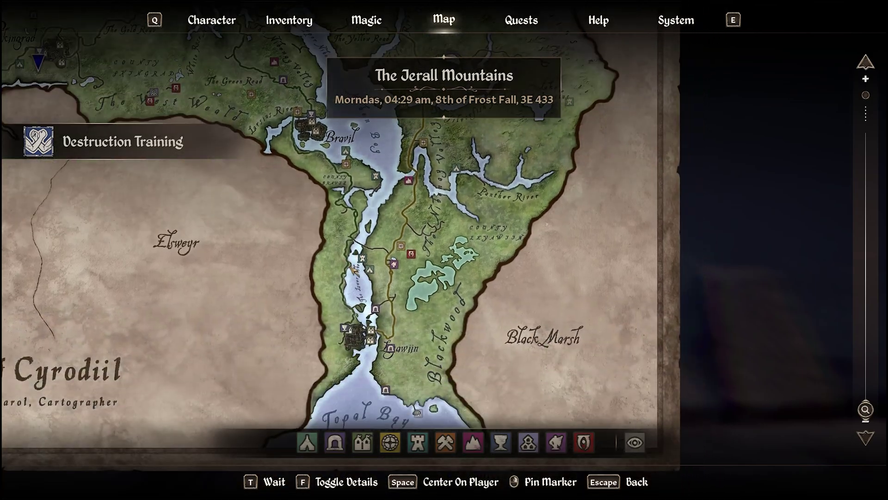
key(w)
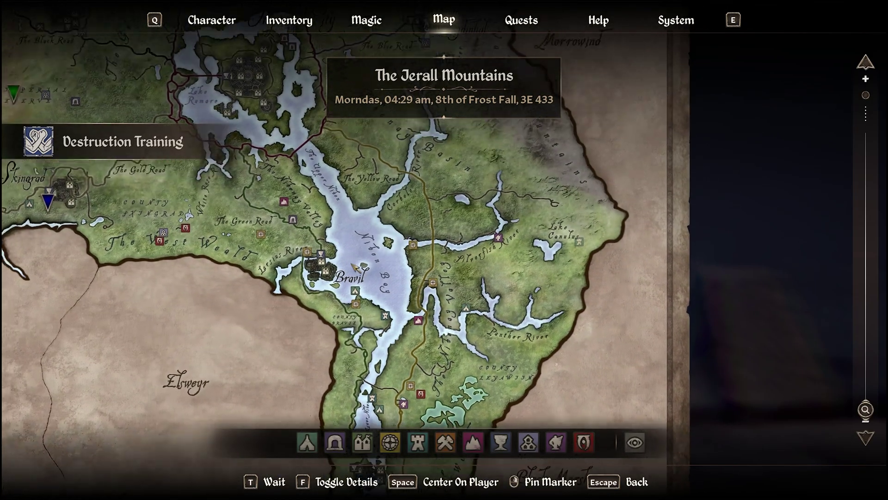
key(a)
scroll(269, 309, up, 3)
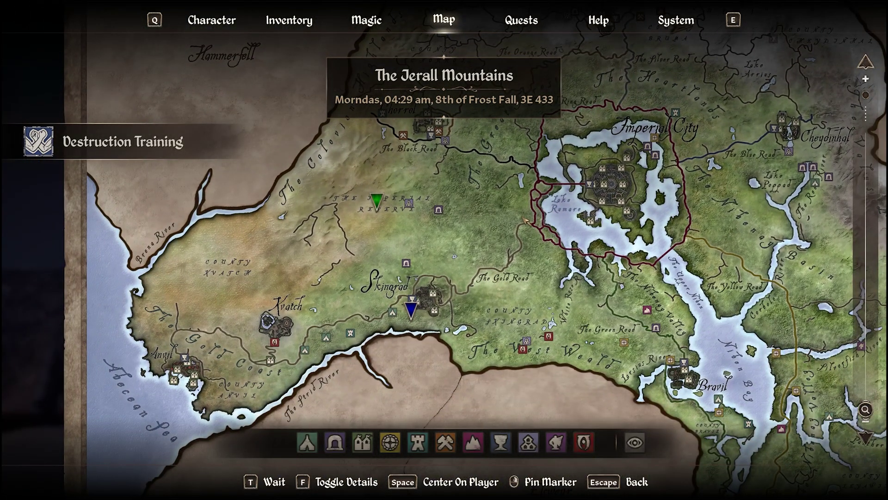
scroll(270, 310, down, 3)
drag(319, 351, 297, 235)
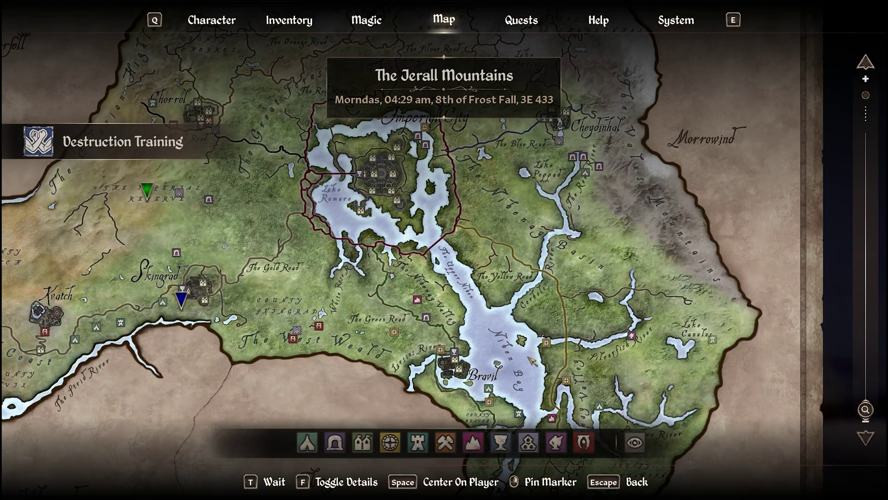
drag(283, 271, 322, 320)
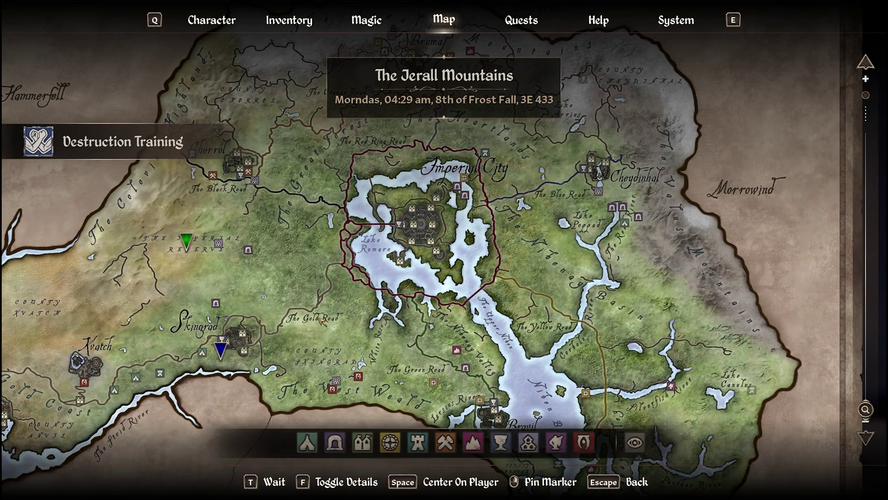
drag(318, 288, 306, 290)
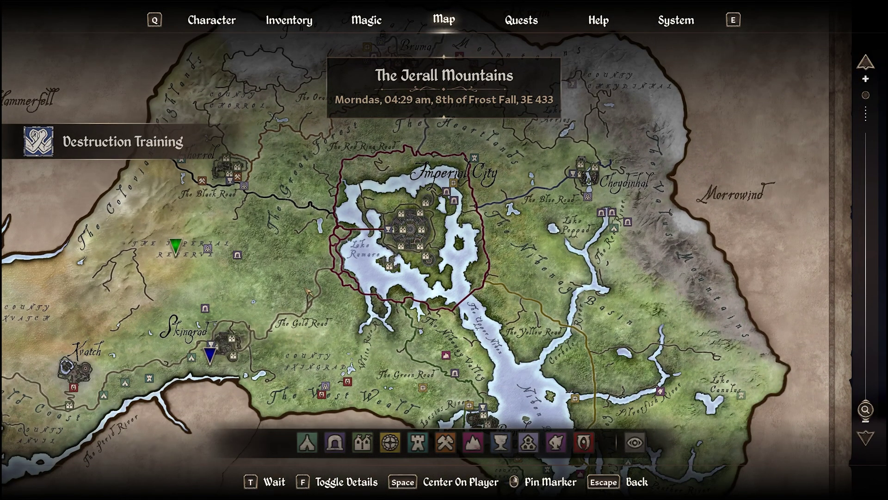